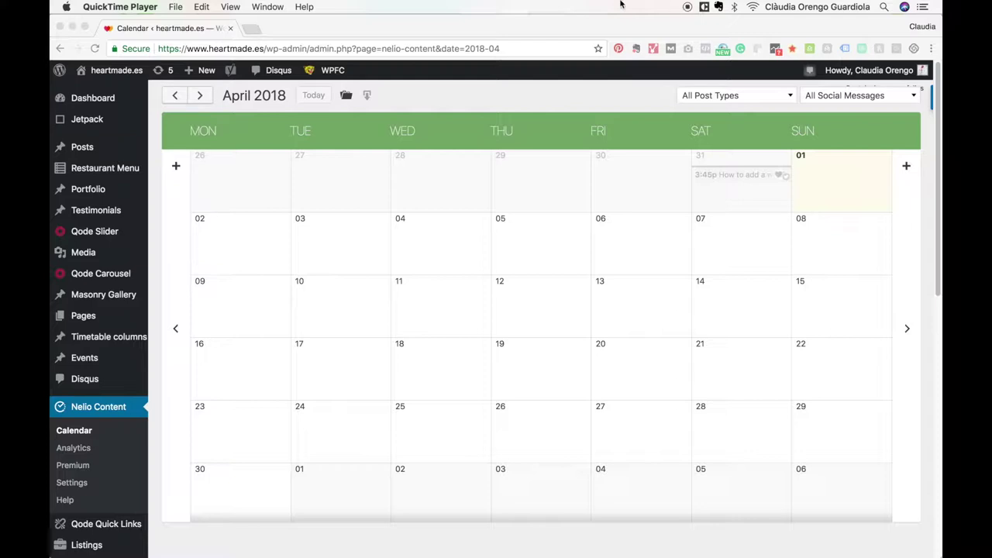
Start a new calendar entry on April 4, 2018 titled "Save time searching your blog post images".
{"action": "left_click", "coordinate": [105, 407]}
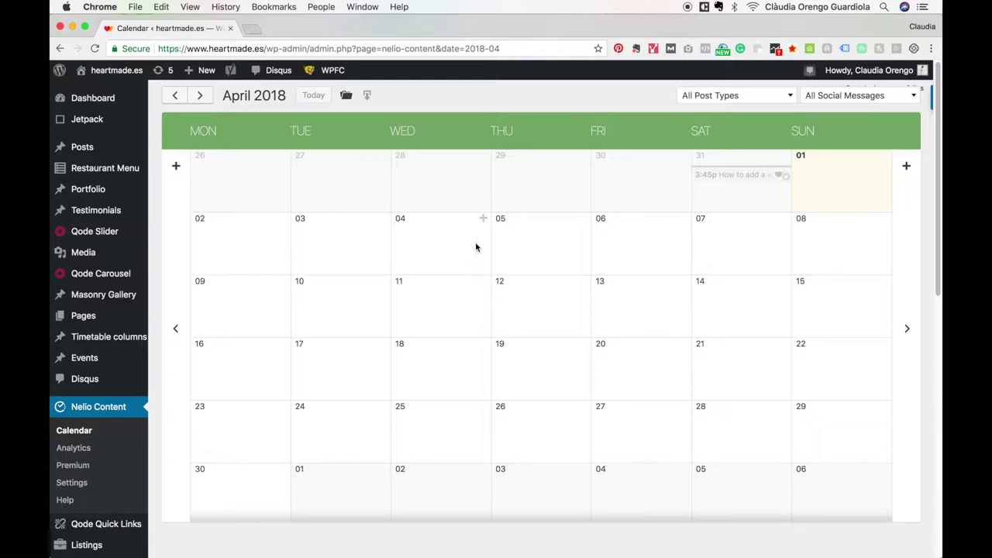
{"action": "mouse_move", "coordinate": [482, 222]}
{"action": "left_click", "coordinate": [483, 224]}
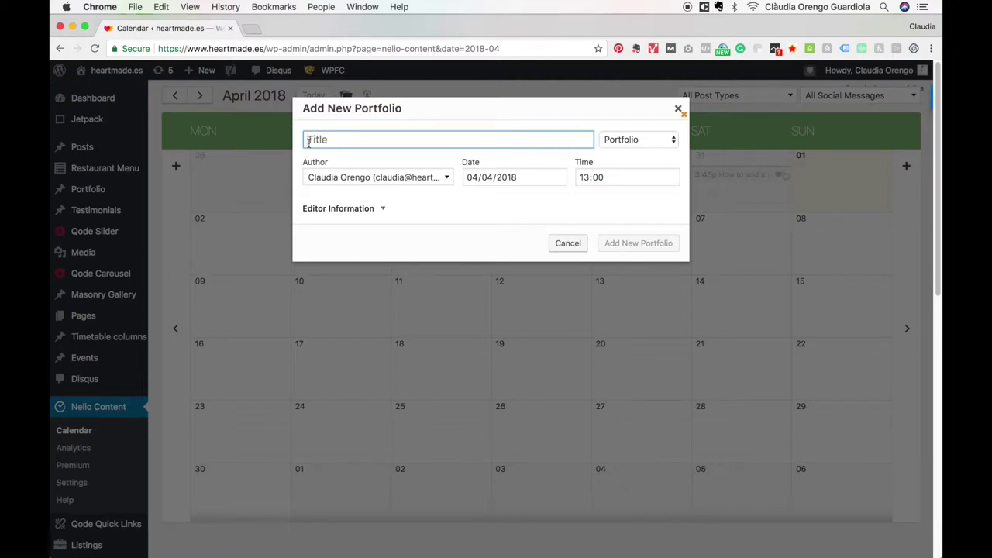
{"action": "type", "text": "Save-time"}
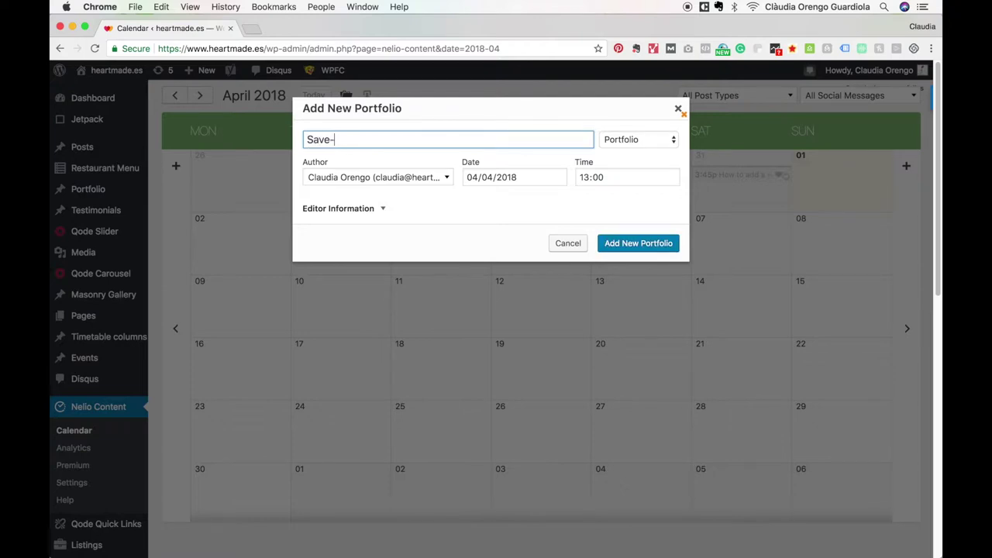
{"action": "key", "text": "BackSpace"}
{"action": "key", "text": "BackSpace"}
{"action": "key", "text": "BackSpace"}
{"action": "key", "text": "BackSpace"}
{"action": "key", "text": "BackSpace"}
{"action": "key", "text": "BackSpace"}
{"action": "type", "text": "time searching your blog post images"}
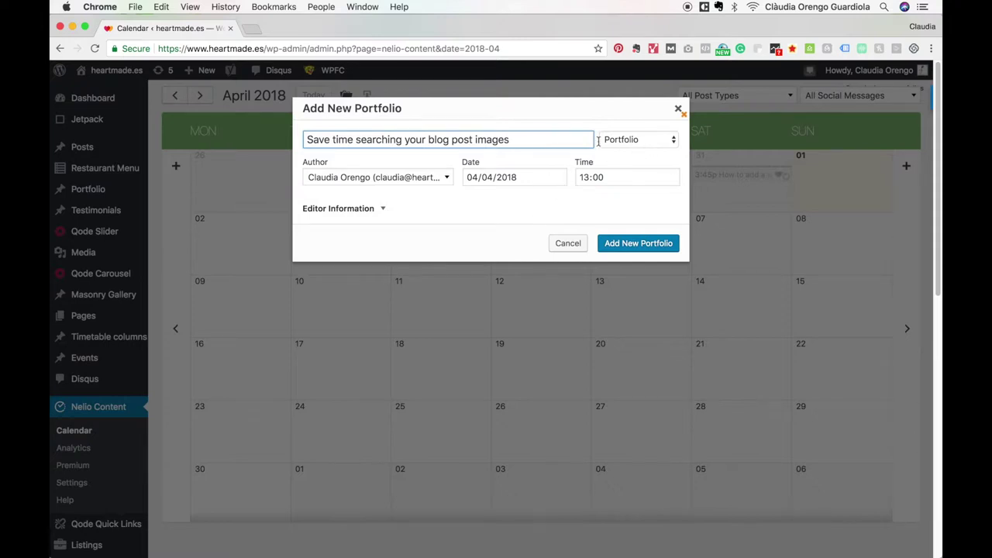
Make the April 4 entry a Post in Entrepreneur and Freelance Tips, keep the time at 13:00, and add it to the calendar.
{"action": "left_click", "coordinate": [646, 138]}
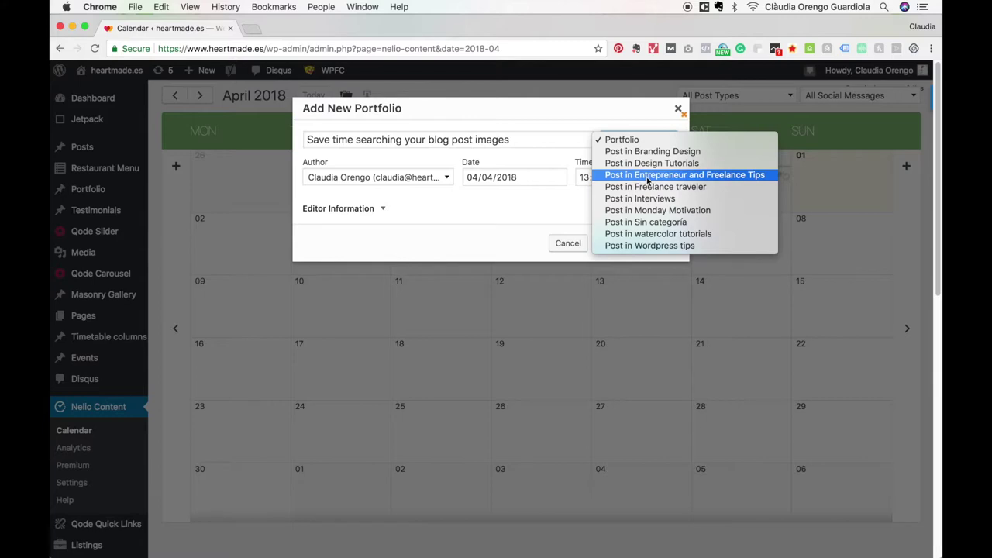
{"action": "left_click", "coordinate": [648, 177]}
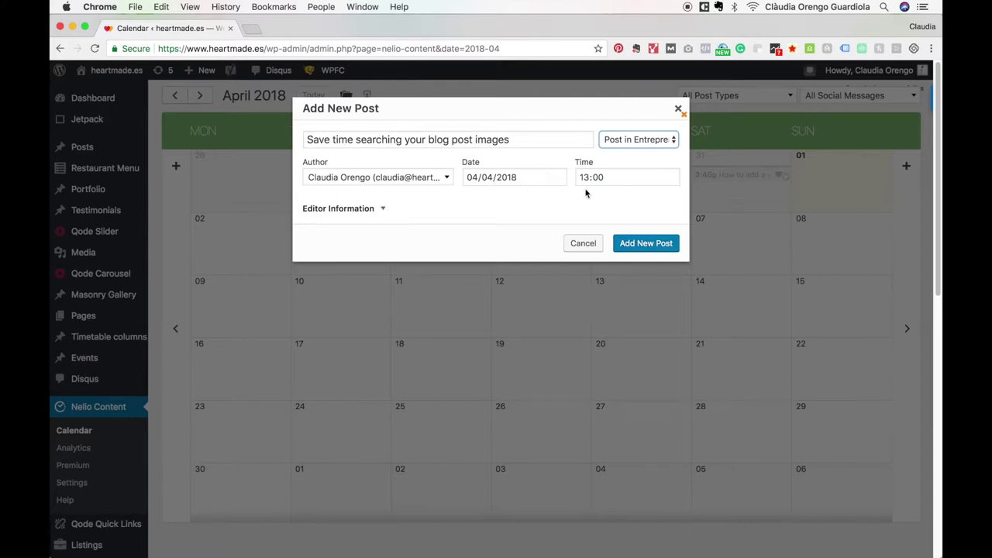
{"action": "left_click", "coordinate": [611, 182]}
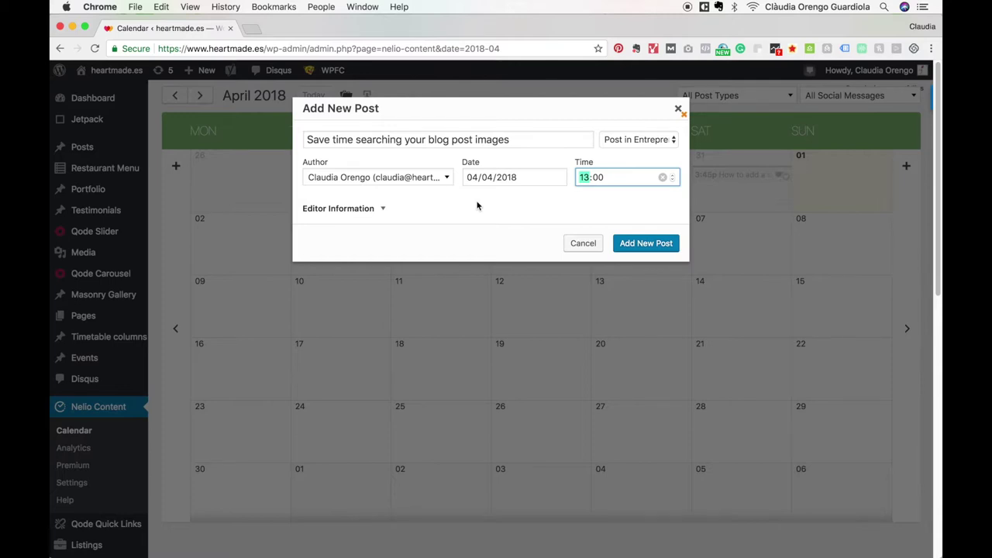
{"action": "left_click", "coordinate": [558, 197]}
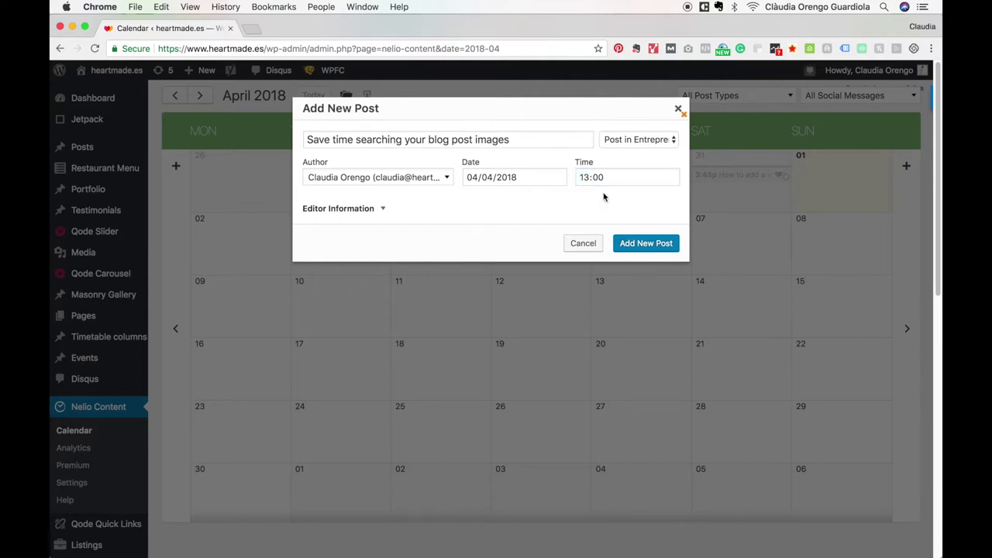
{"action": "left_click", "coordinate": [635, 245]}
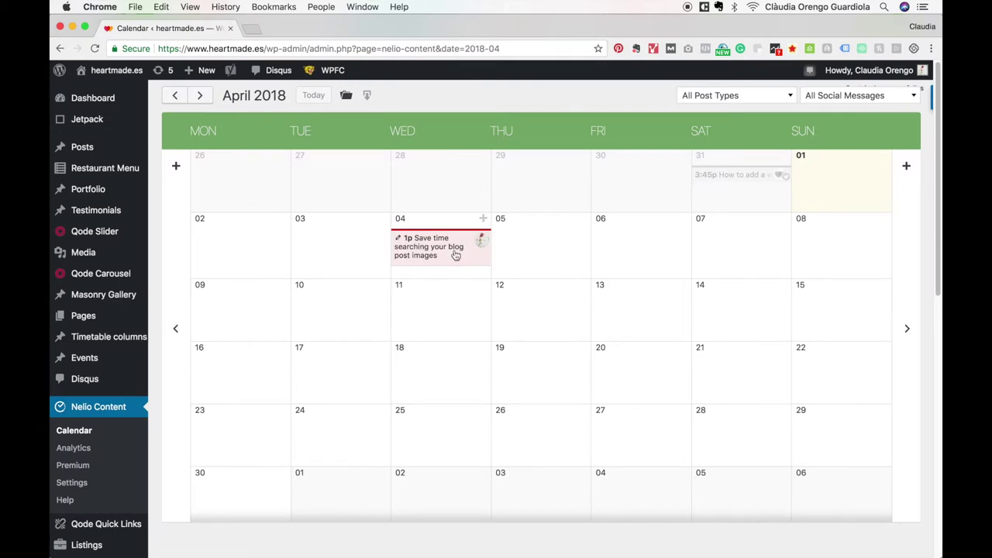
Open the April 4 post in the full post editor and review its title and permalink slug without changing them.
{"action": "left_click", "coordinate": [443, 253]}
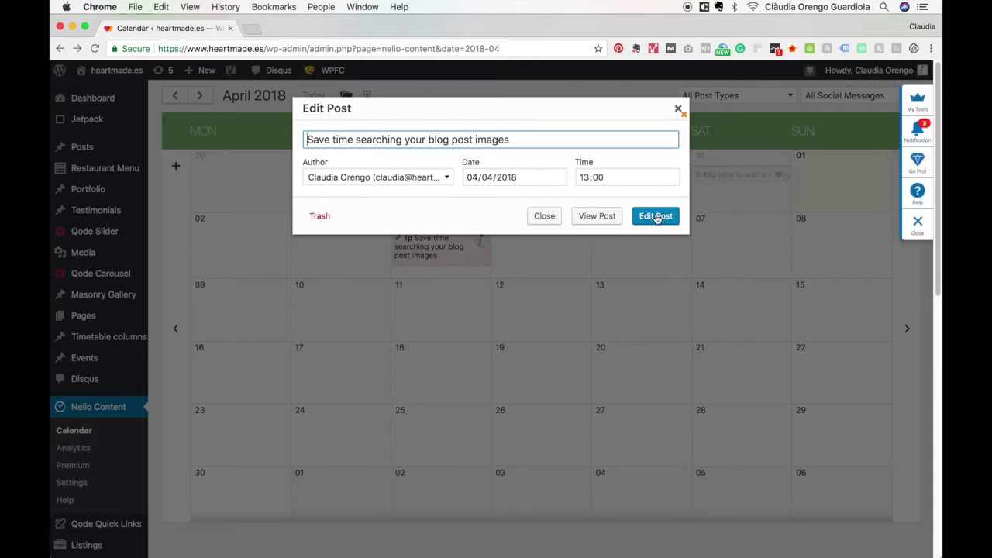
{"action": "left_click", "coordinate": [656, 216]}
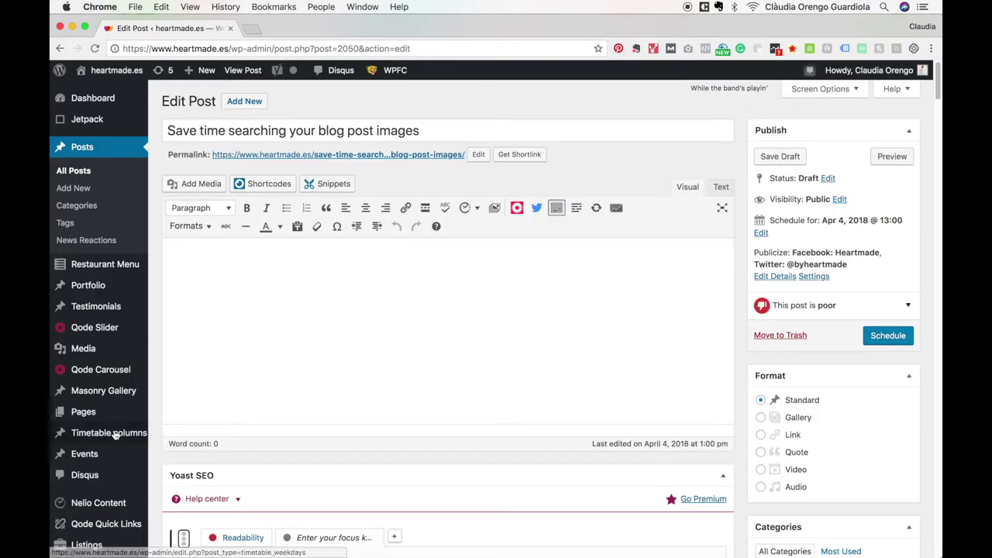
{"action": "mouse_move", "coordinate": [93, 465]}
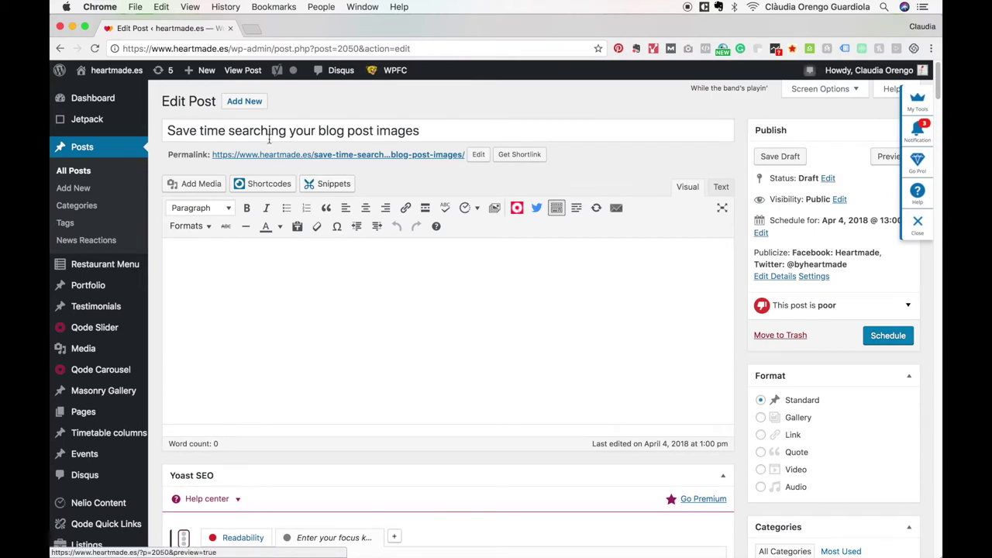
{"action": "left_click_drag", "start_coordinate": [443, 132], "coordinate": [194, 116]}
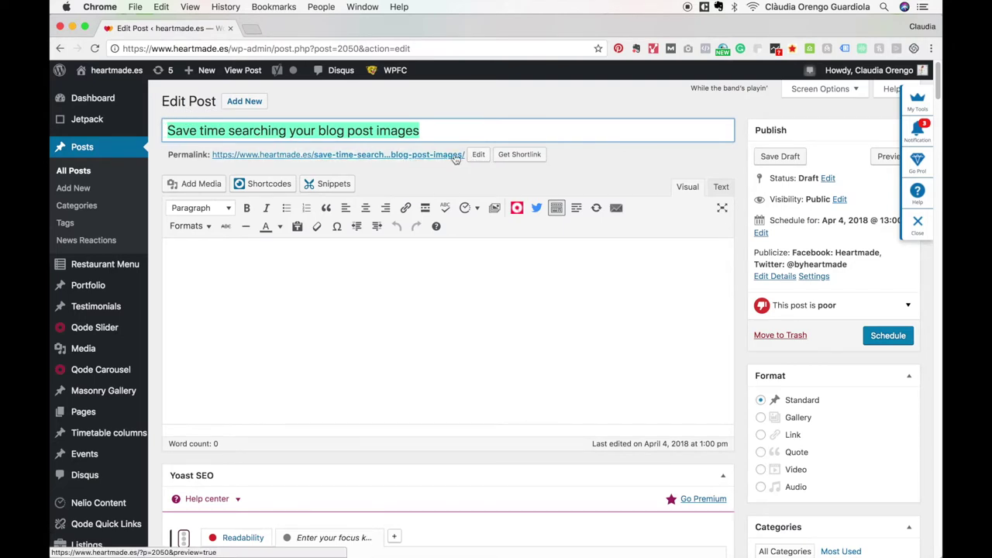
{"action": "left_click", "coordinate": [479, 173]}
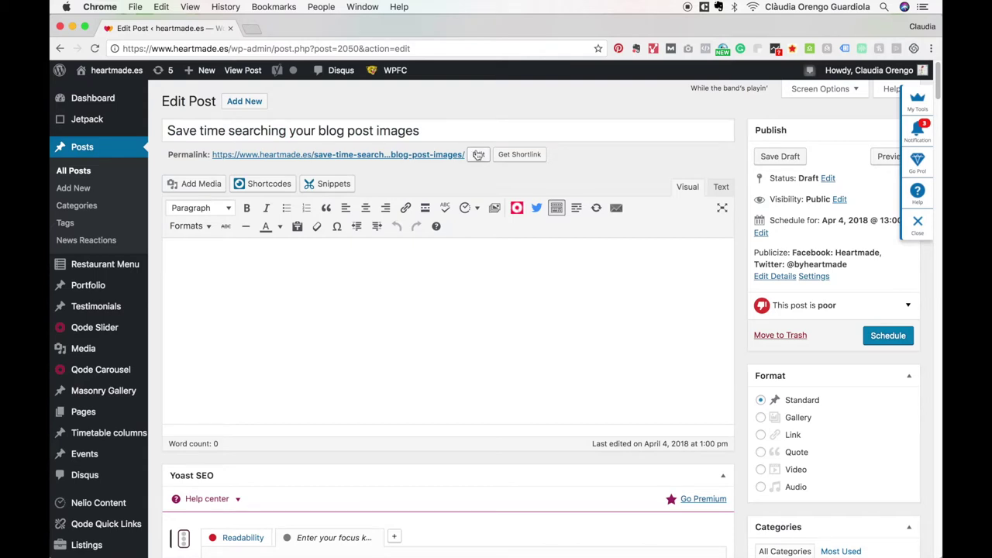
{"action": "left_click", "coordinate": [478, 155]}
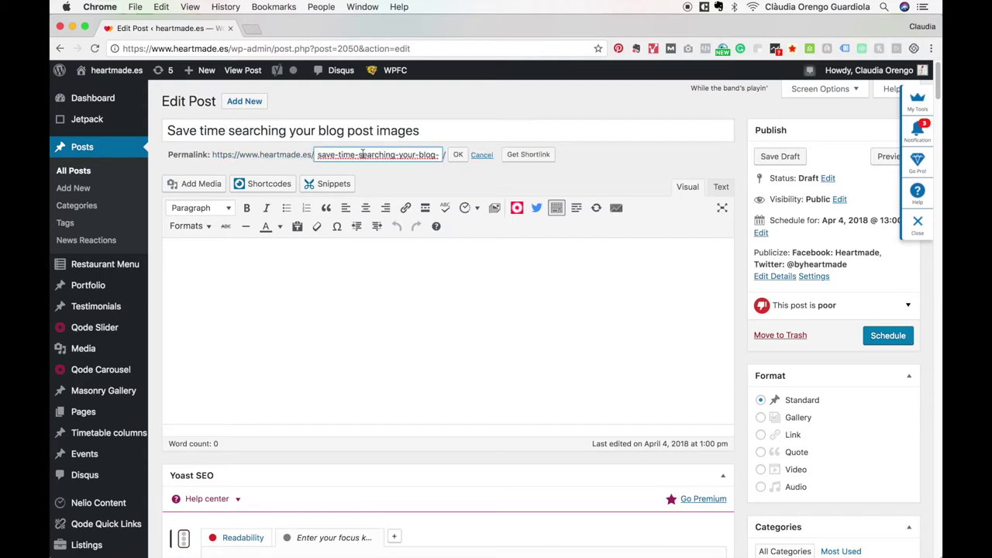
{"action": "left_click", "coordinate": [458, 156]}
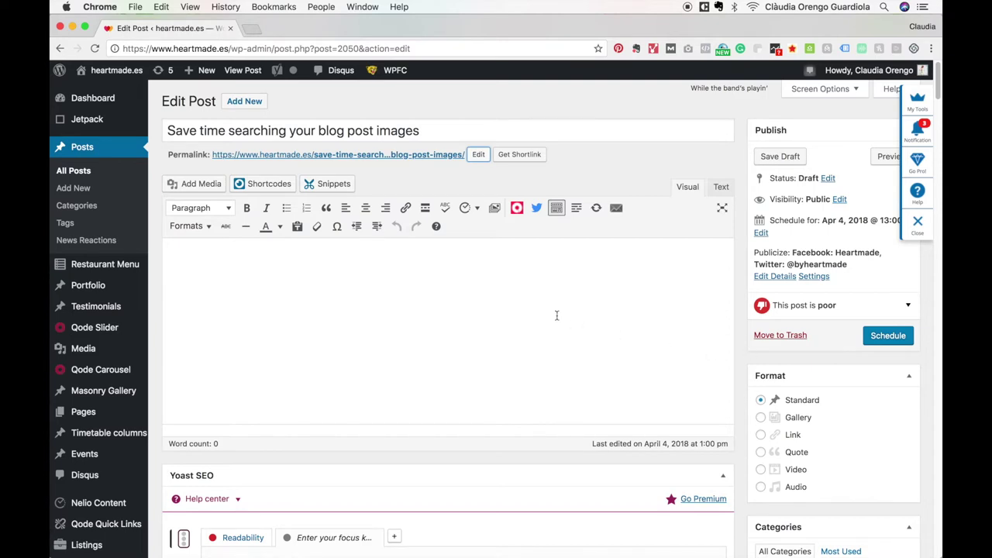
Return to the Nelio Content calendar and start an April 11 entry titled "Best way to organise and schedule your blog posts".
{"action": "left_click", "coordinate": [99, 497]}
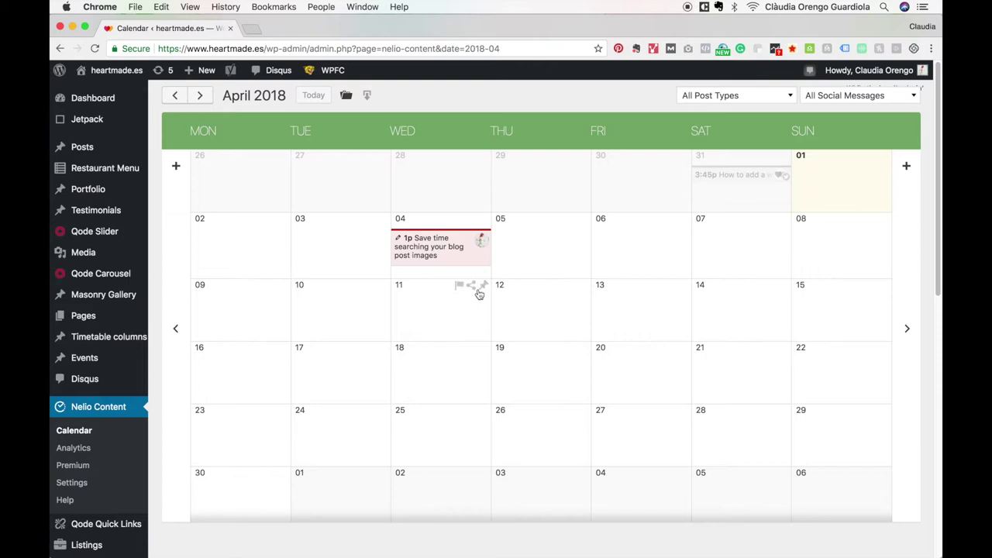
{"action": "left_click", "coordinate": [479, 287]}
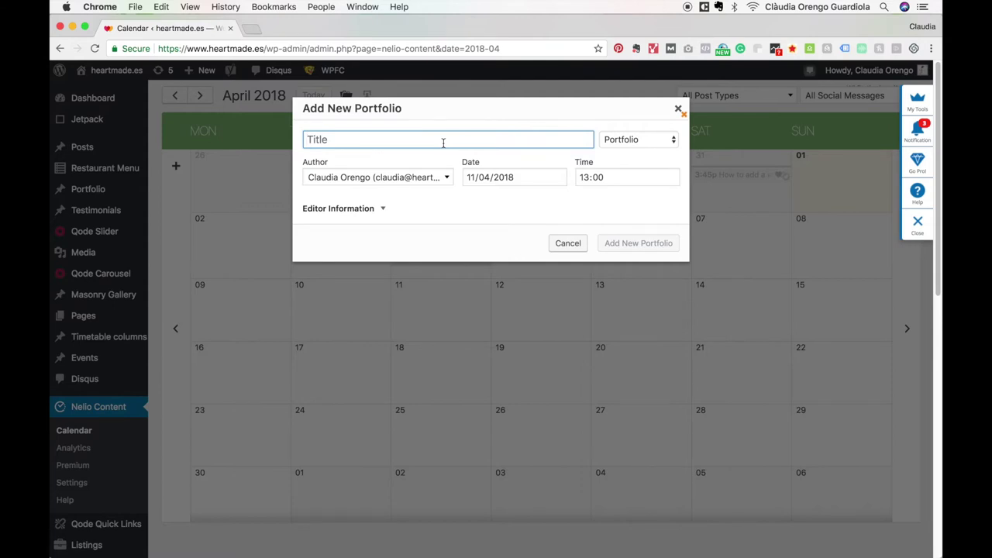
{"action": "type", "text": "Best way"}
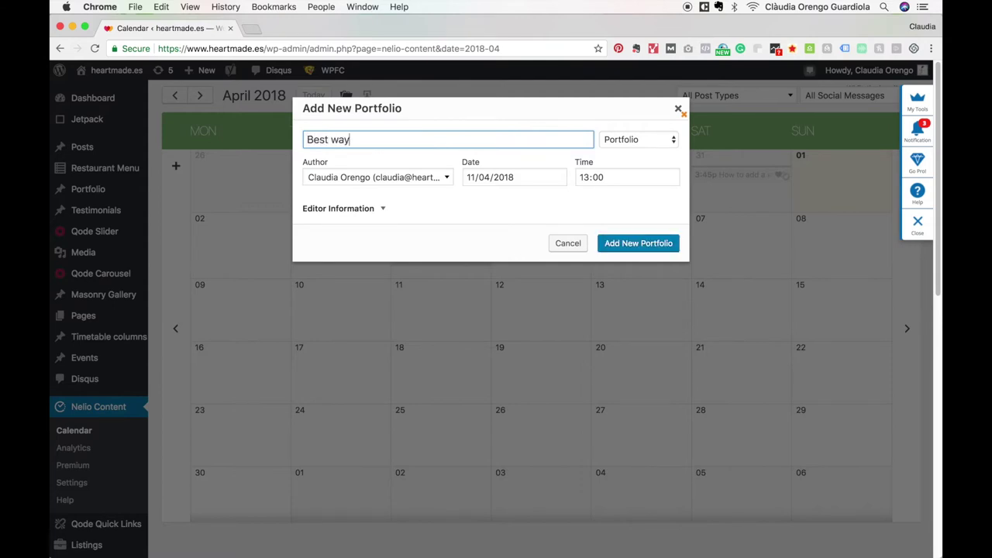
{"action": "type", "text": " to organize and"}
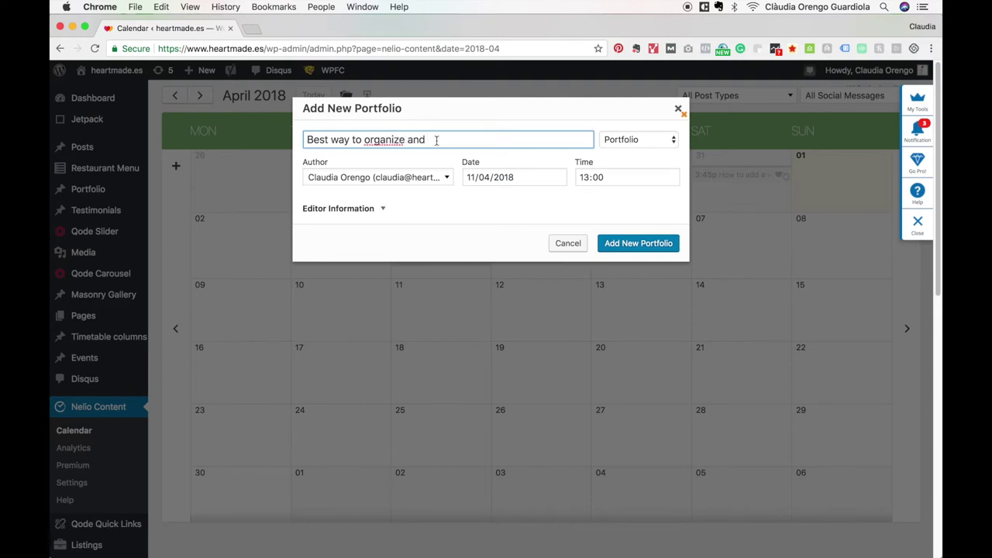
{"action": "left_click", "coordinate": [400, 139]}
{"action": "key", "text": "BackSpace"}
{"action": "type", "text": "s"}
{"action": "left_click", "coordinate": [450, 137]}
{"action": "type", "text": "schedule your blog posts"}
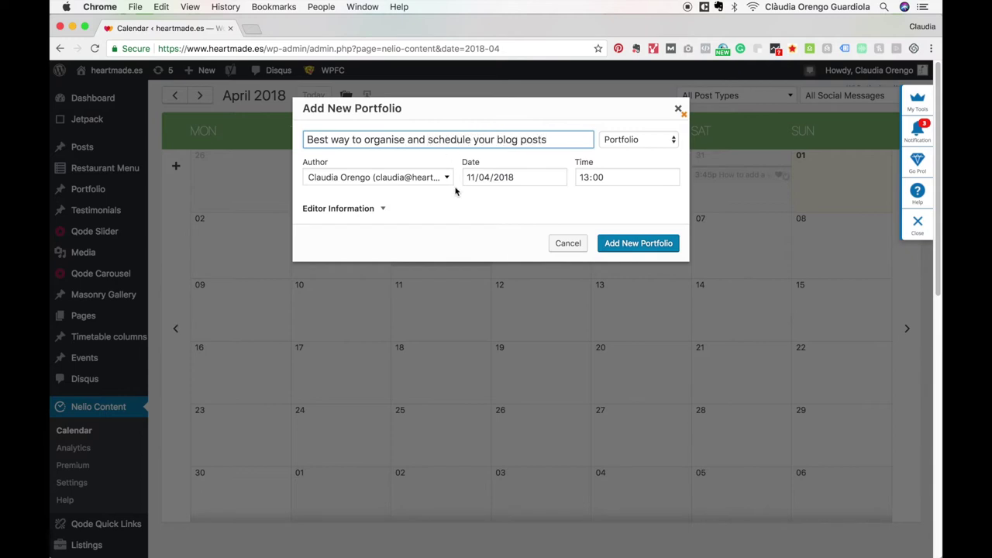
Make the April 11 entry a Post in Wordpress tips and add it to the calendar.
{"action": "left_click", "coordinate": [649, 142]}
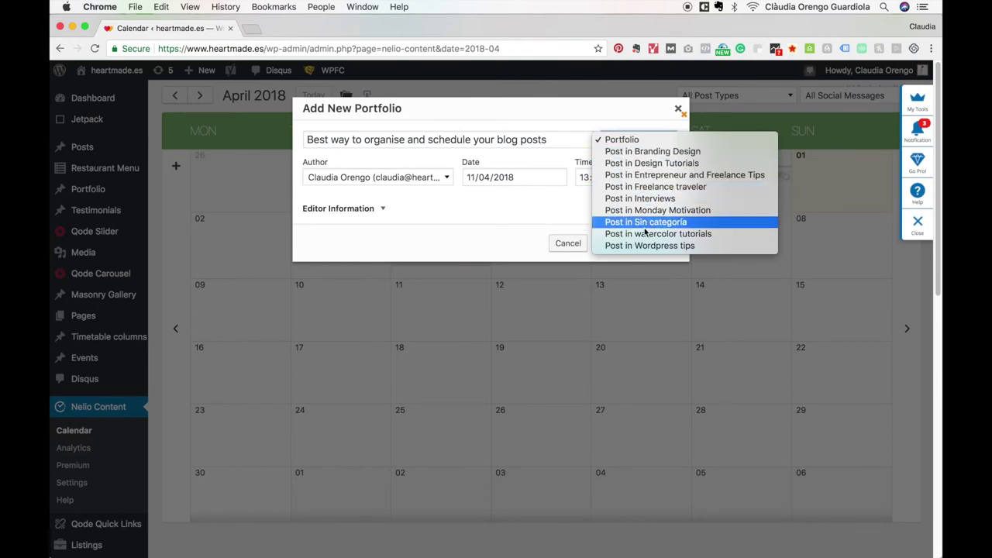
{"action": "left_click", "coordinate": [626, 250]}
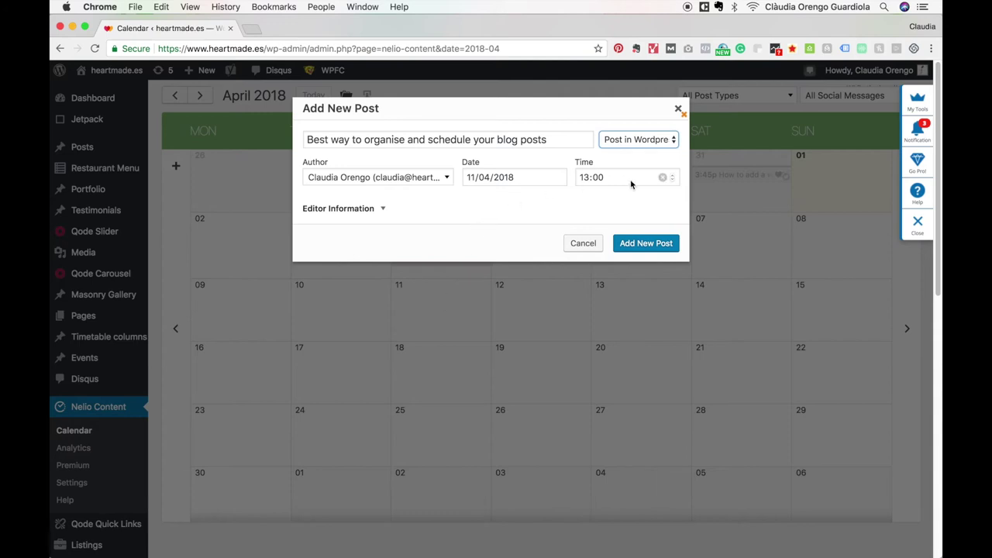
{"action": "left_click", "coordinate": [645, 245]}
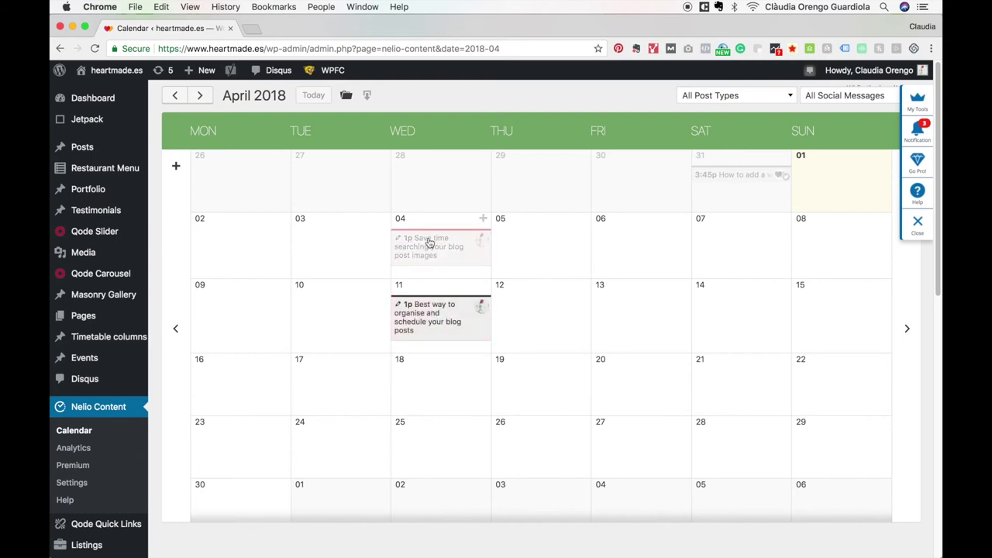
Swap the dates of the April 4 and April 11 posts, and open "Best way to organise and schedule your blog posts" in the full editor.
{"action": "left_click_drag", "start_coordinate": [439, 250], "coordinate": [429, 341]}
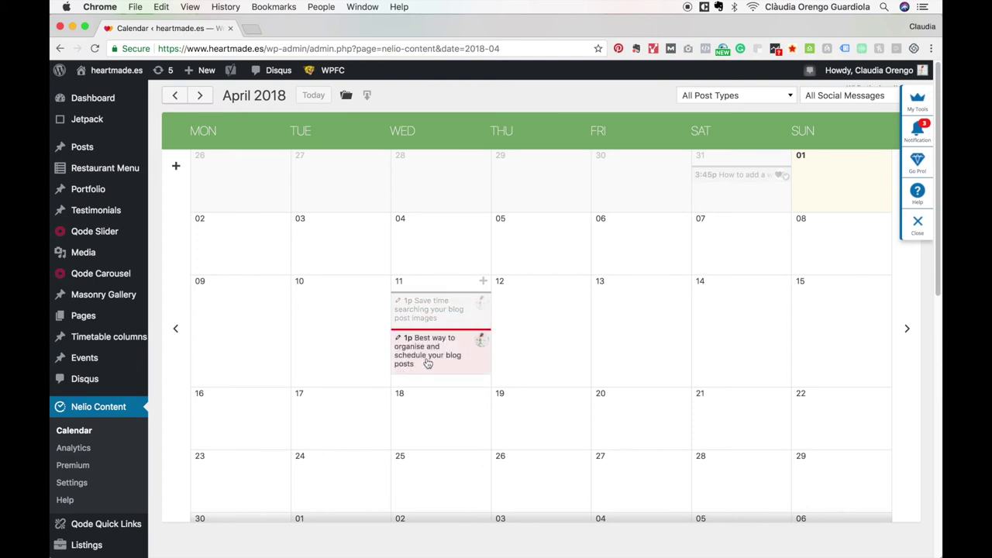
{"action": "left_click_drag", "start_coordinate": [427, 364], "coordinate": [432, 260]}
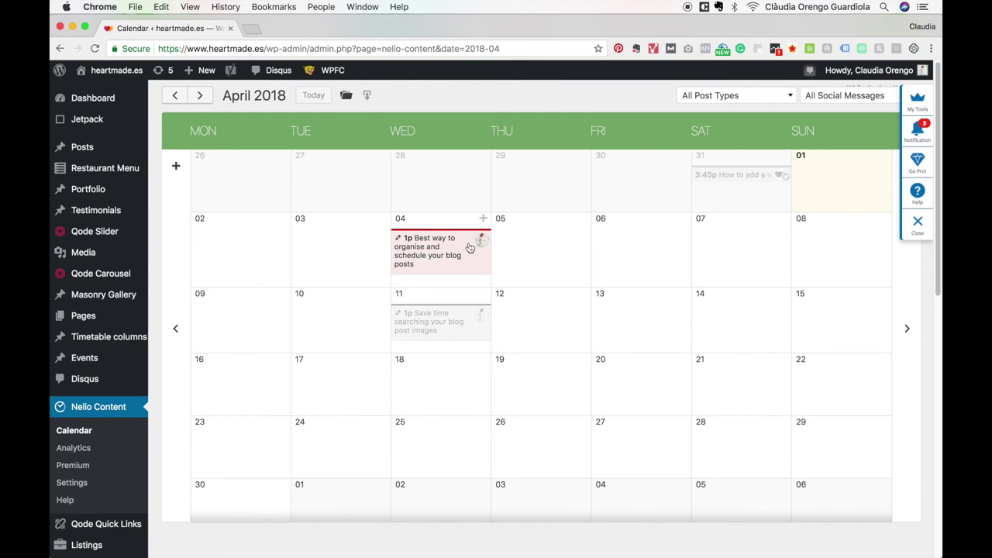
{"action": "left_click", "coordinate": [468, 256]}
{"action": "left_click", "coordinate": [649, 218]}
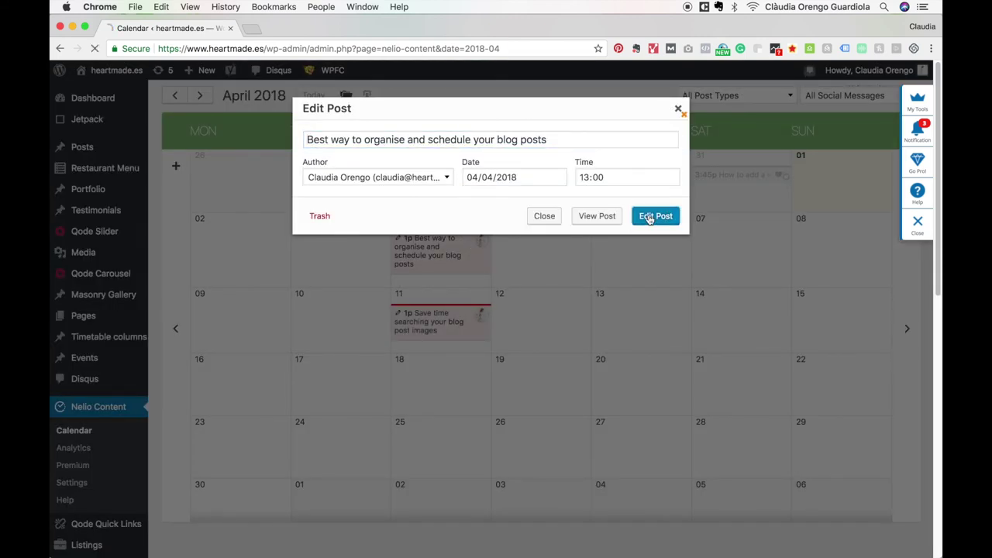